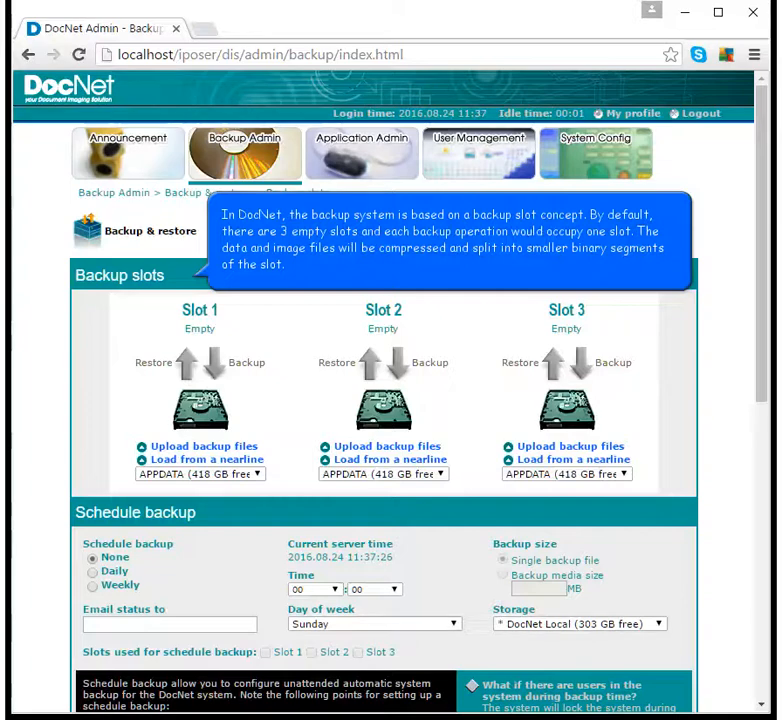
- Refresh the logged-in users list, then lock DocNet so no one else can log in
scroll(390, 400, "down", 4)
scroll(270, 175, "down", 3)
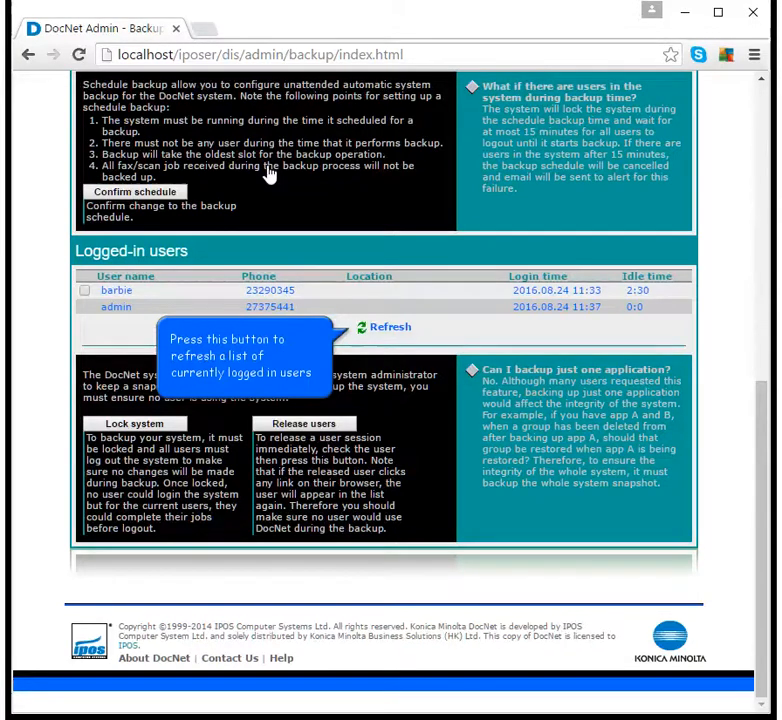
left_click(399, 338)
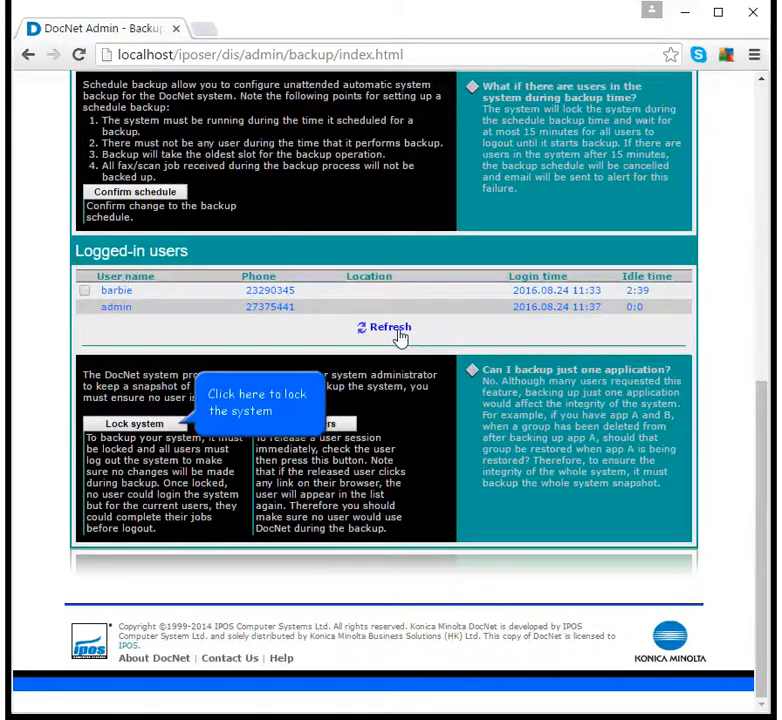
left_click(163, 426)
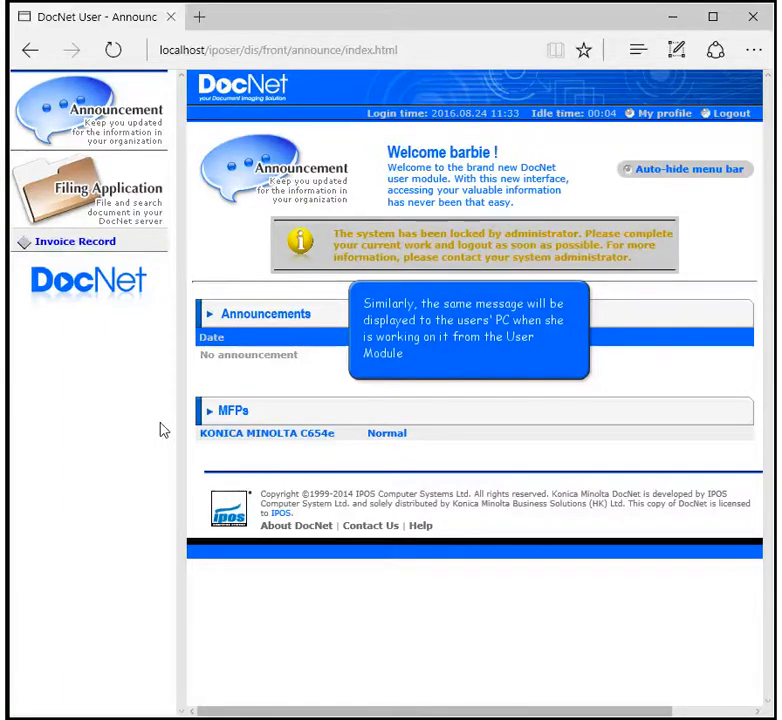
- Search the Invoice Record application, returning 3 records, then log out of the user module
left_click(98, 250)
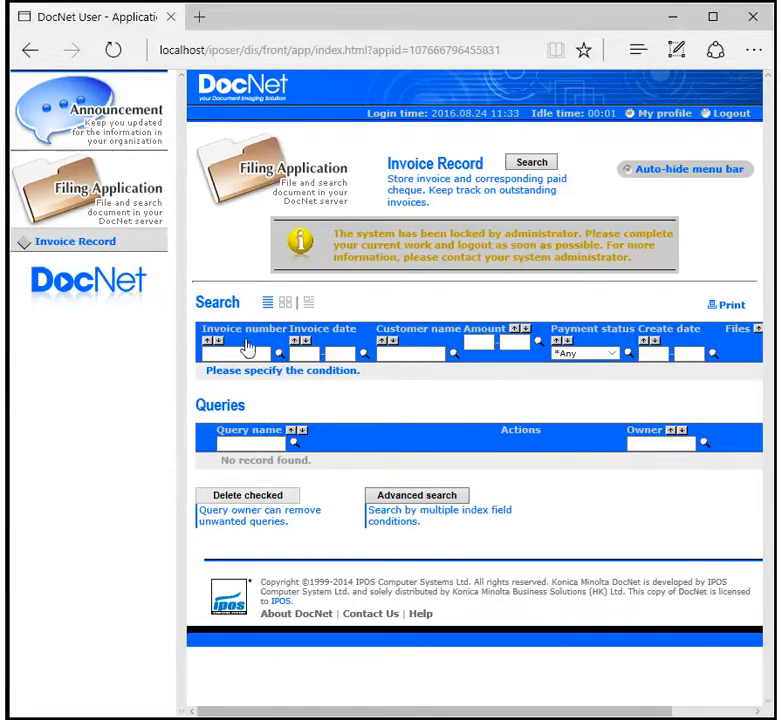
left_click(279, 354)
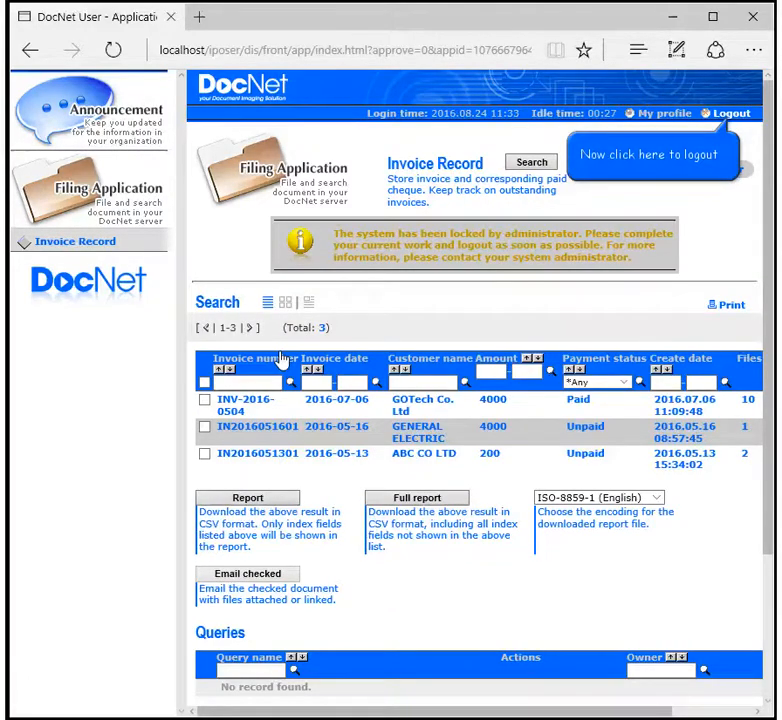
left_click(722, 114)
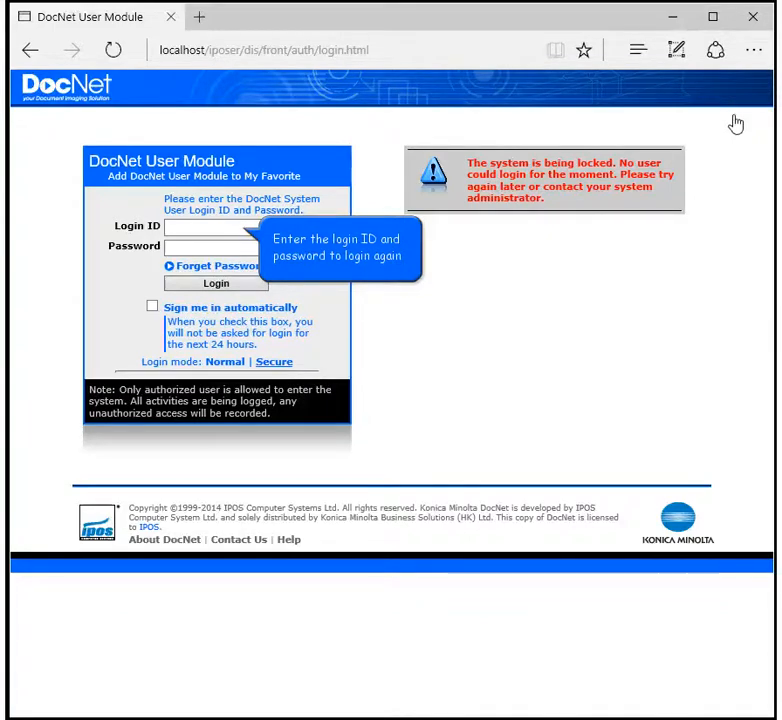
- Submit a login ID and password on the user-module login page while DocNet is locked
left_click(201, 229)
type("barbie")
key("Tab")
type("********")
key("Tab")
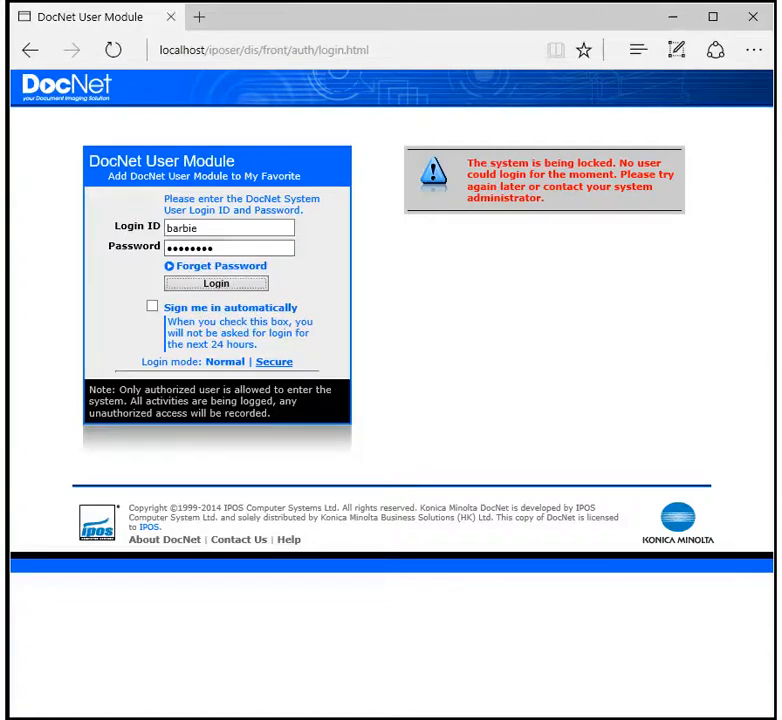
key("Return")
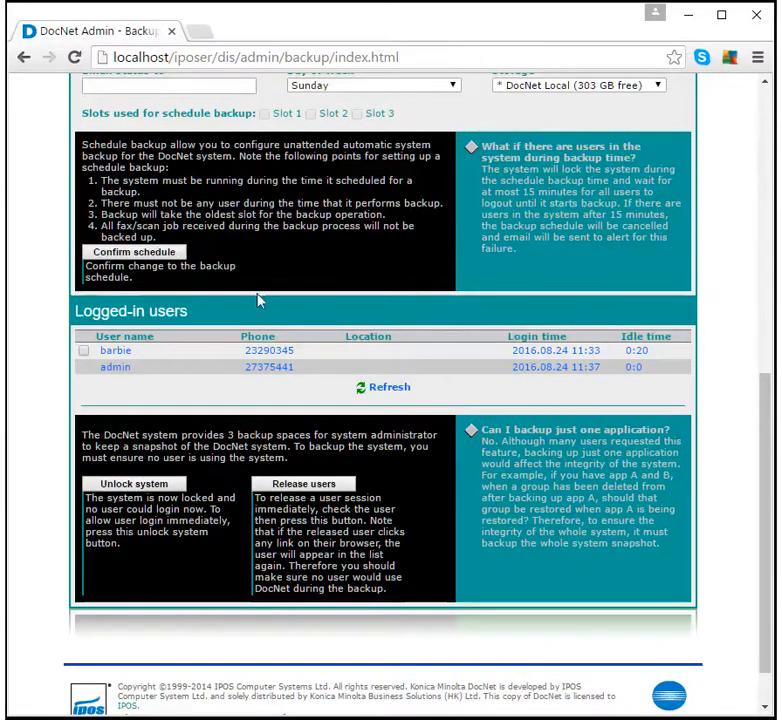
- Refresh logged-in users so only the administrator remains, then return to the backup slots
left_click(394, 387)
scroll(389, 398, "up", 6)
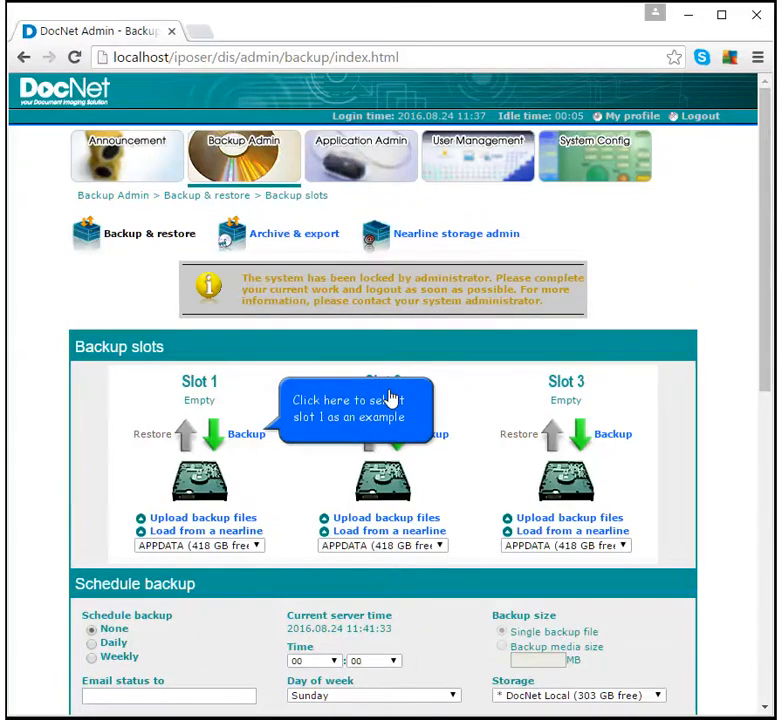
- Back up the system into Slot 1, using BACKUP (303 GB free) as temp storage
left_click(252, 438)
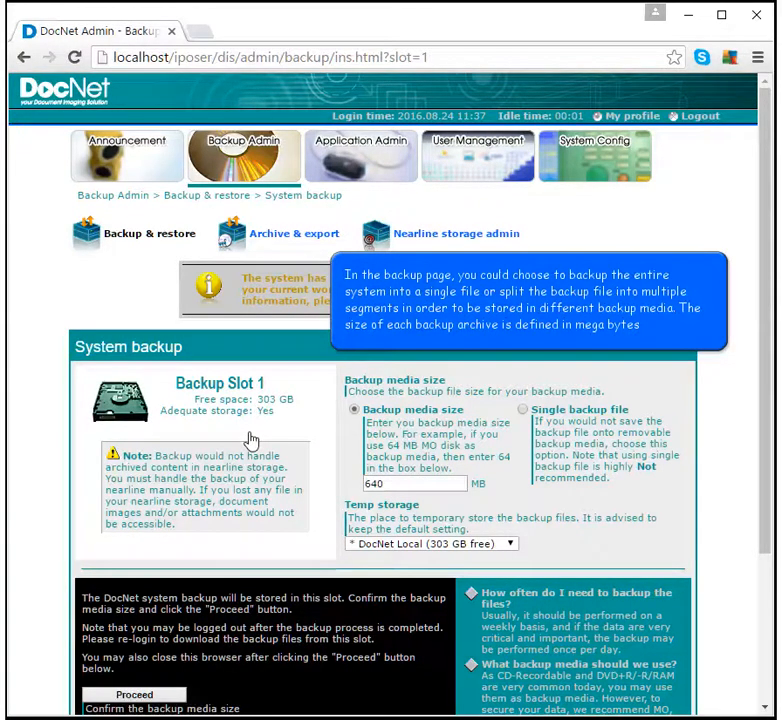
left_click(511, 544)
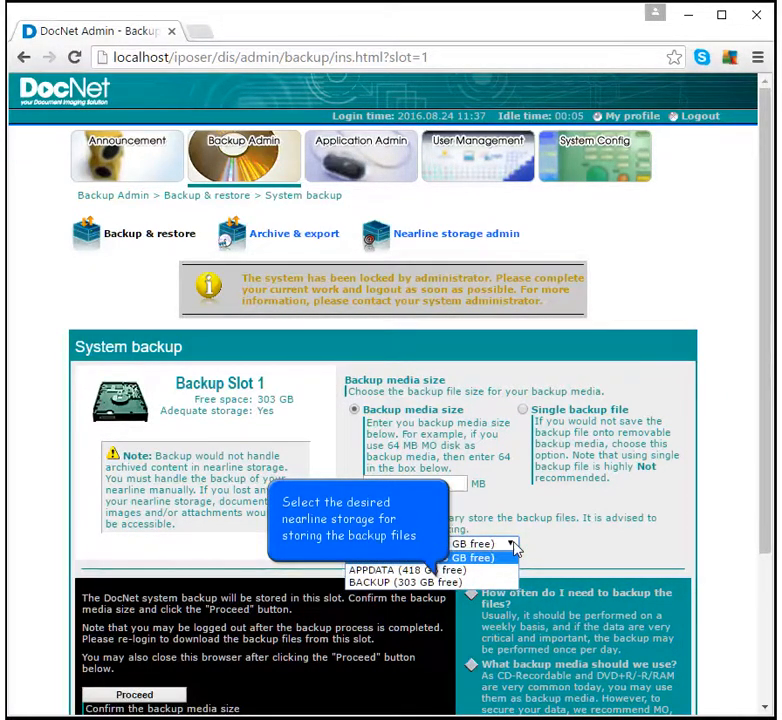
left_click(459, 583)
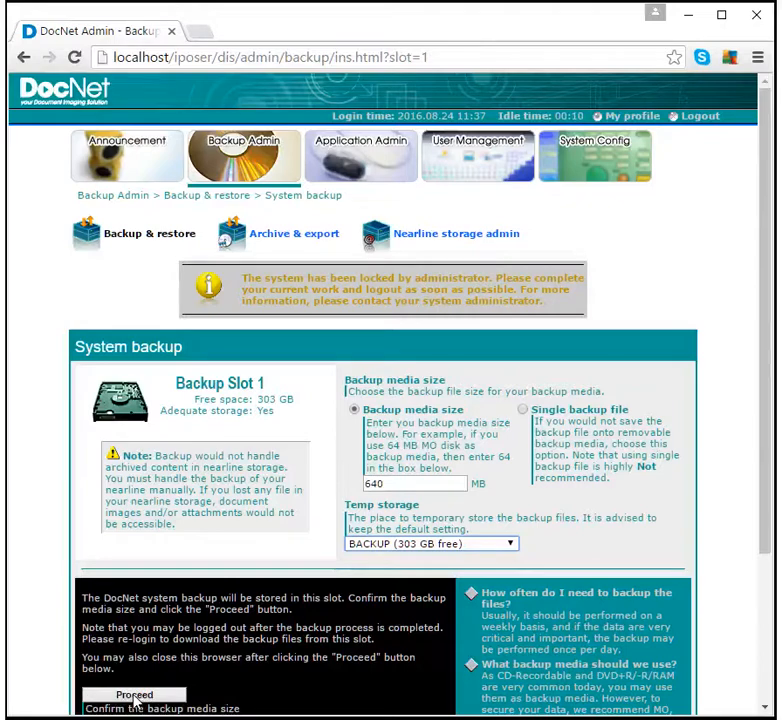
left_click(135, 695)
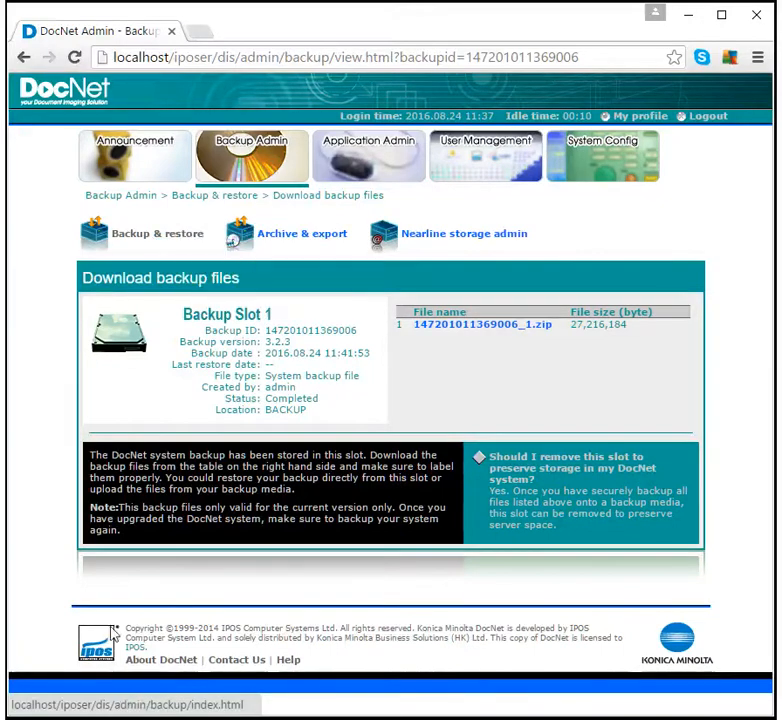
- Return to Backup & restore, where slot 1 shows the 2016.08.24 11:41:53 backup, and scroll to Schedule backup
left_click(133, 237)
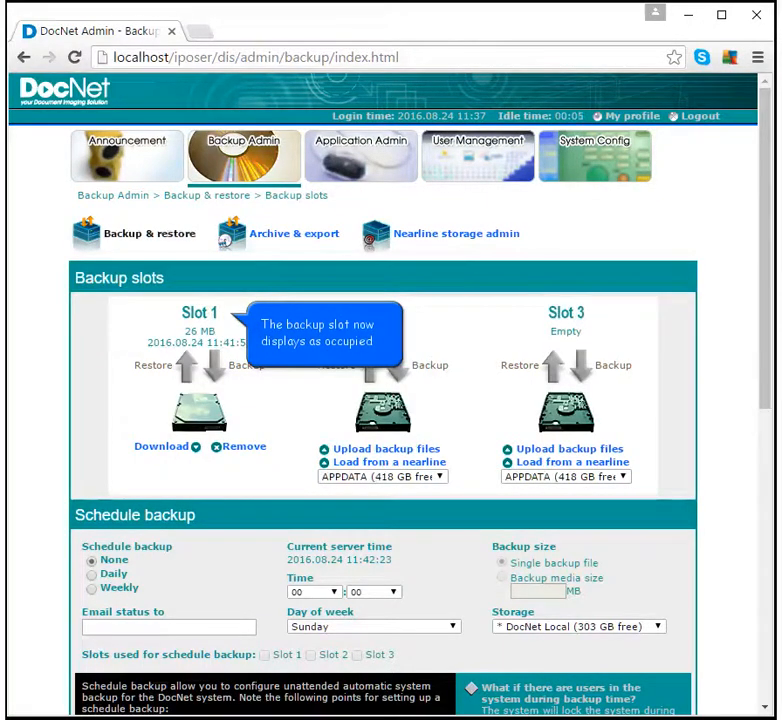
scroll(133, 236, "down", 3)
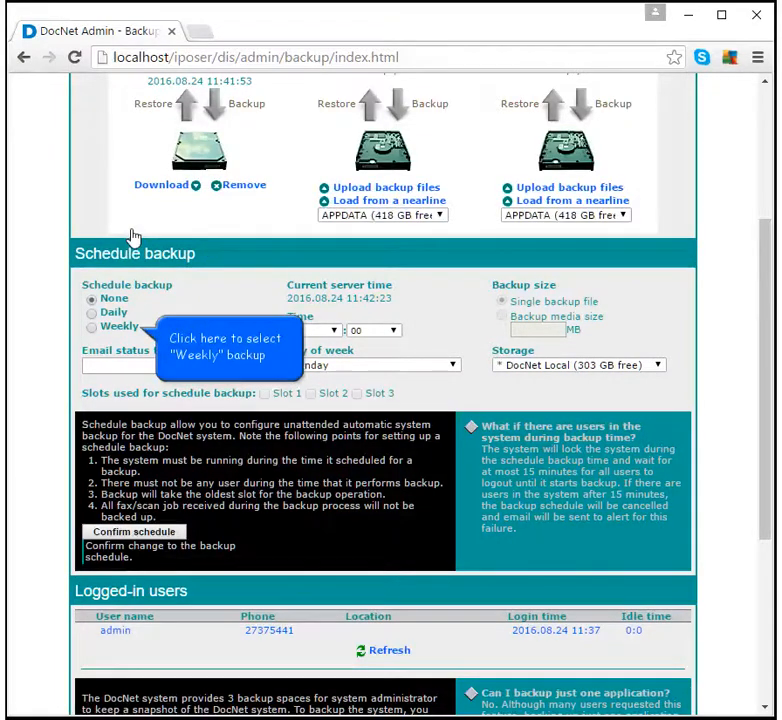
- Schedule weekly Wednesday 00:00 backups to BACKUP storage using slots 1, 2 and 3
left_click(92, 327)
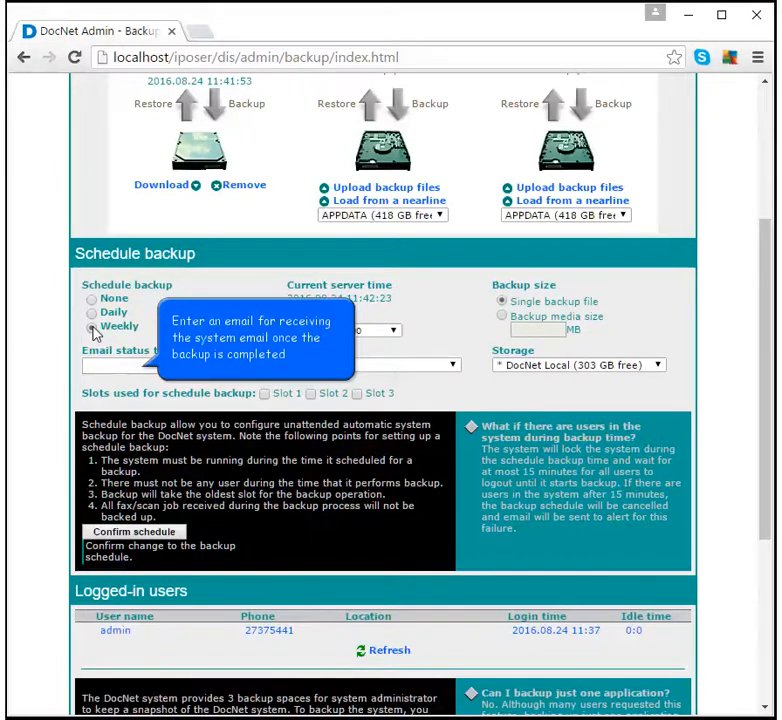
left_click(112, 365)
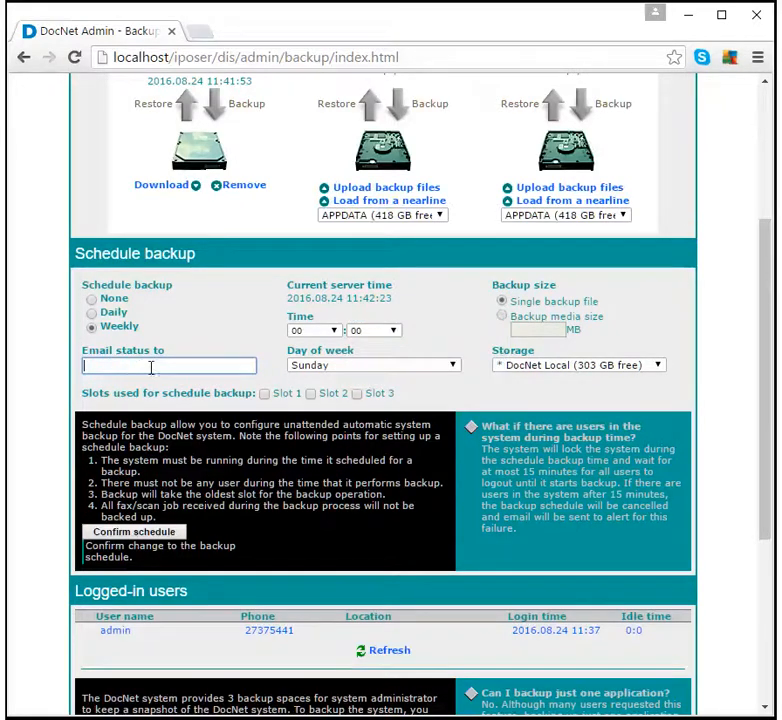
left_click(315, 371)
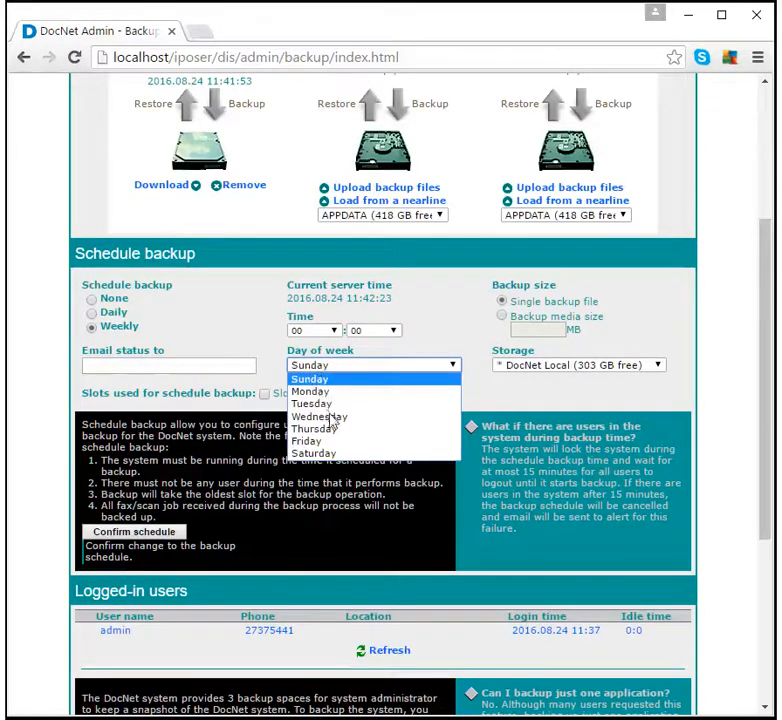
left_click(325, 416)
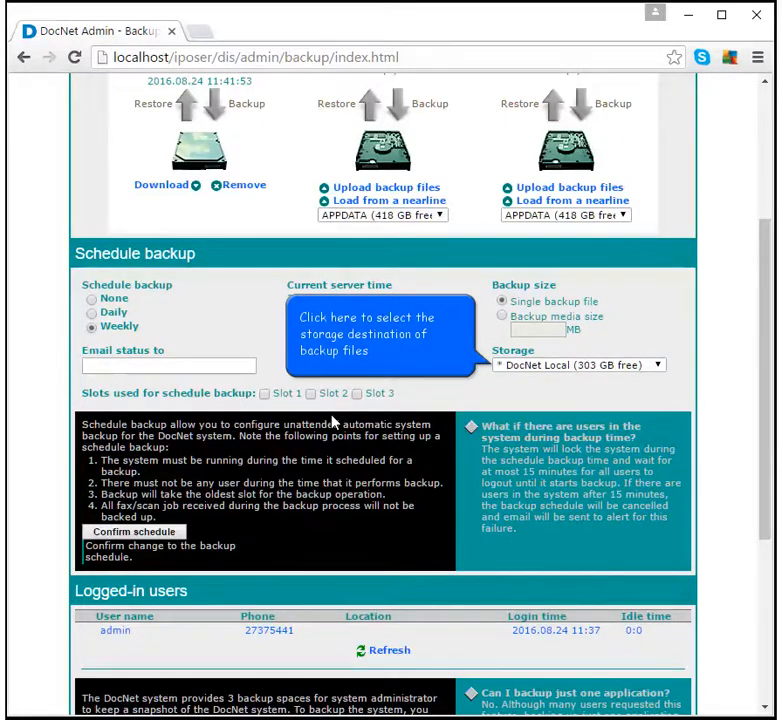
left_click(561, 366)
left_click(559, 404)
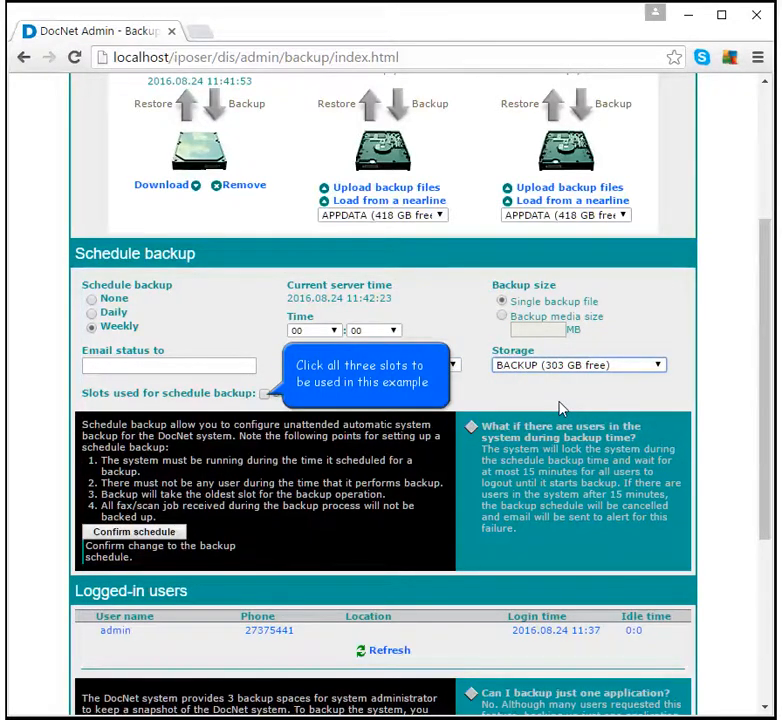
left_click(265, 394)
left_click(311, 394)
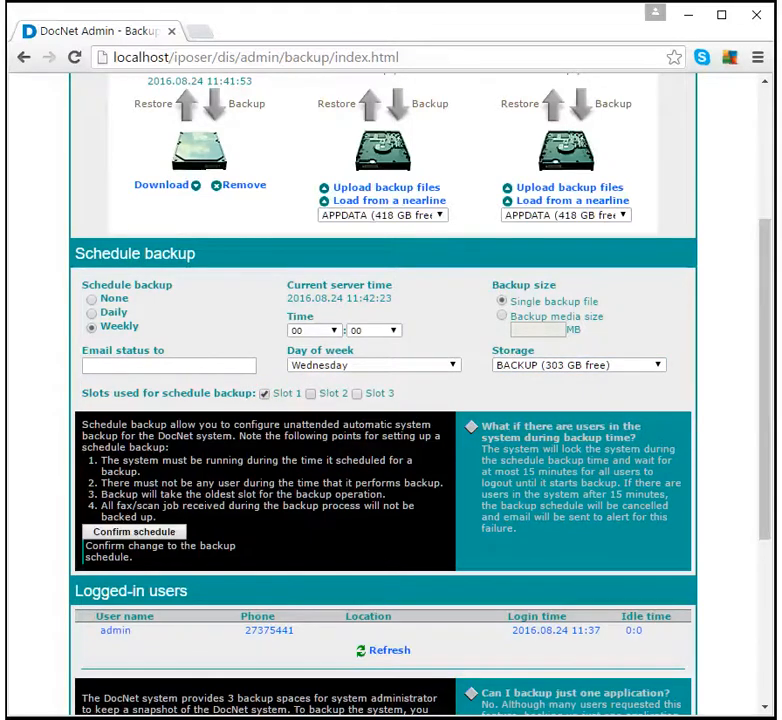
left_click(358, 396)
left_click(118, 536)
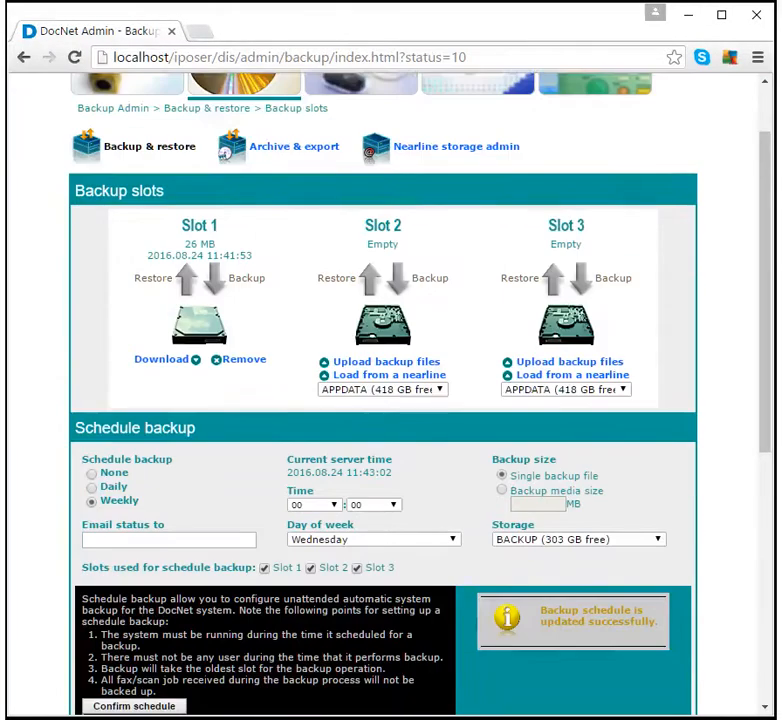
- Lock DocNet again from the Logged-in users section before restoring
scroll(118, 540, "down", 3)
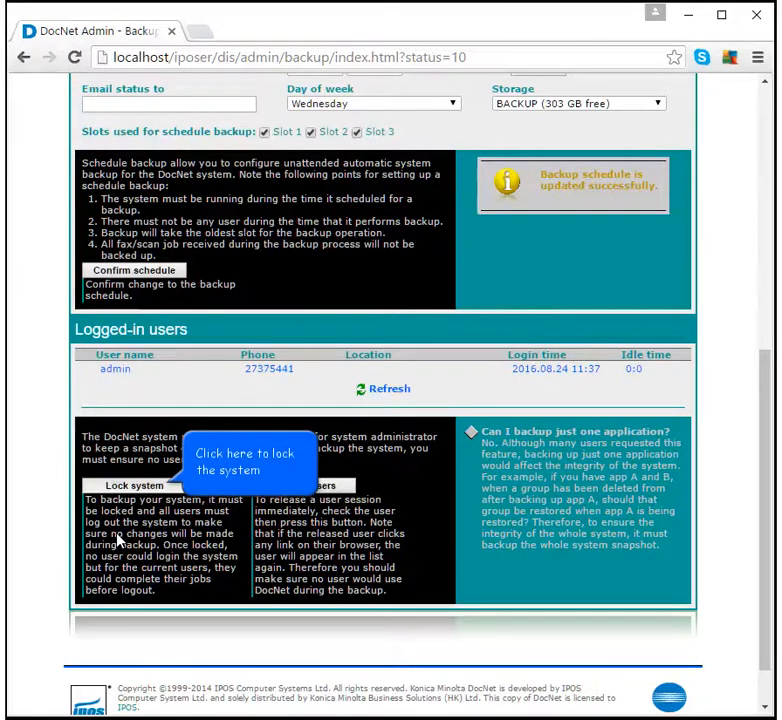
left_click(160, 486)
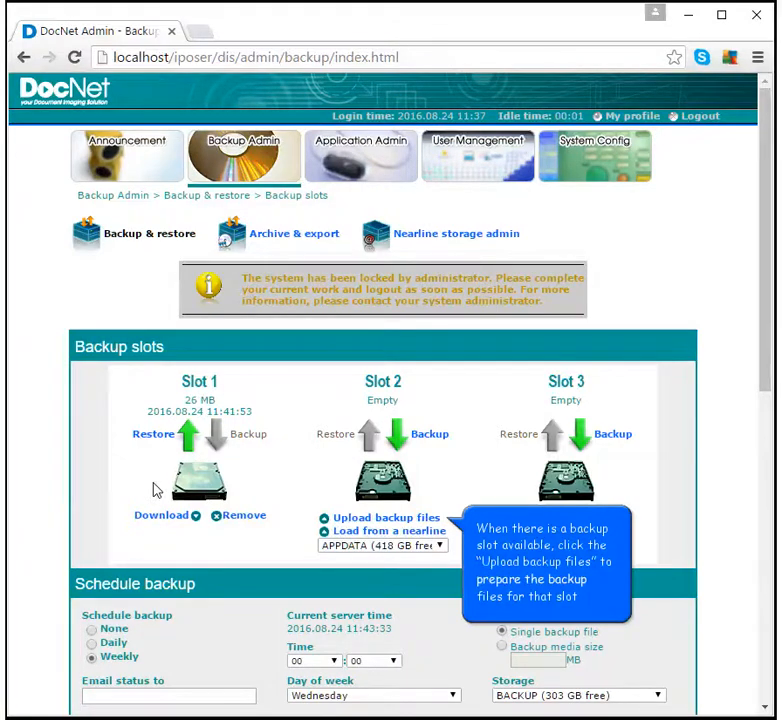
- Restore the system from the Slot 1 backup, entering the displayed confirmation code
left_click(341, 522)
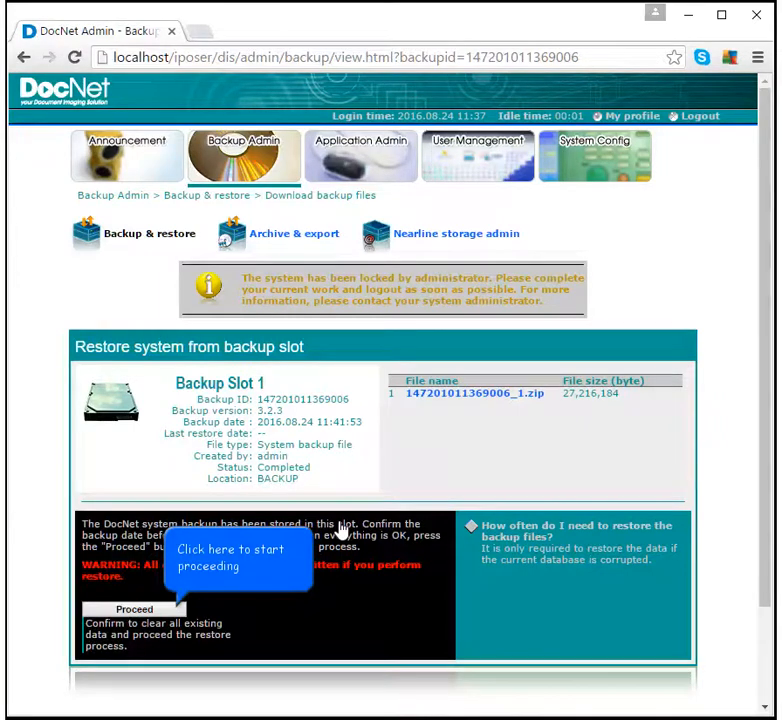
left_click(180, 609)
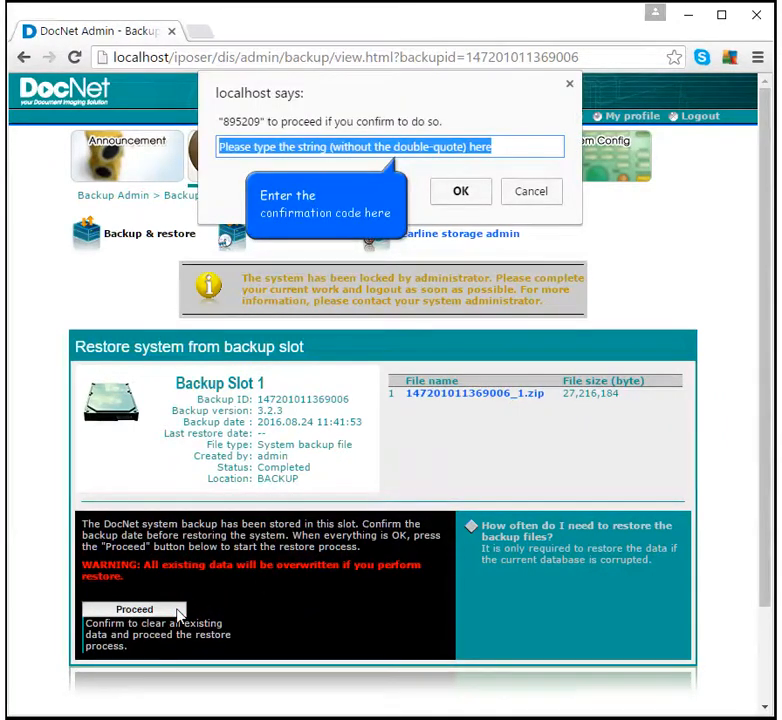
left_click(510, 145)
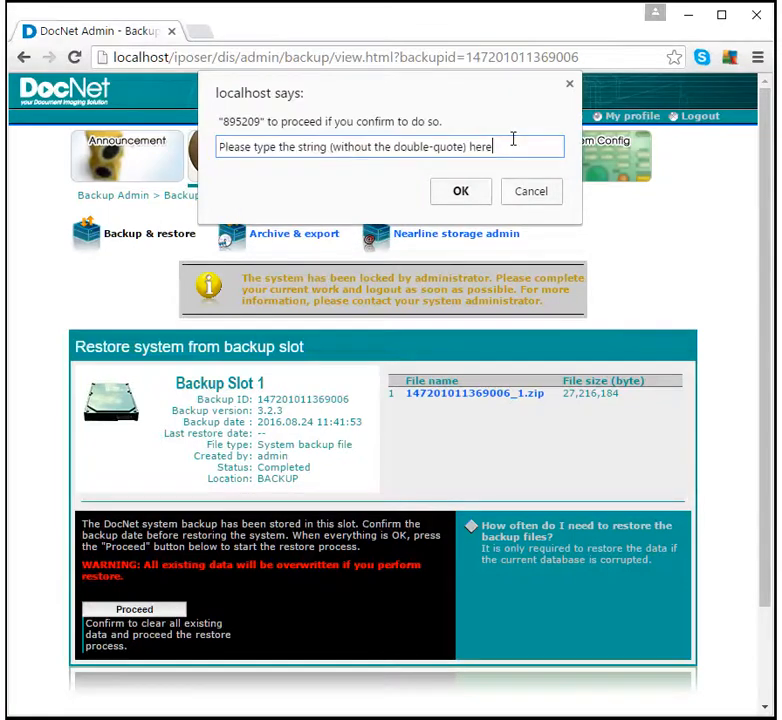
left_click_drag(510, 145, 218, 147)
type("895209")
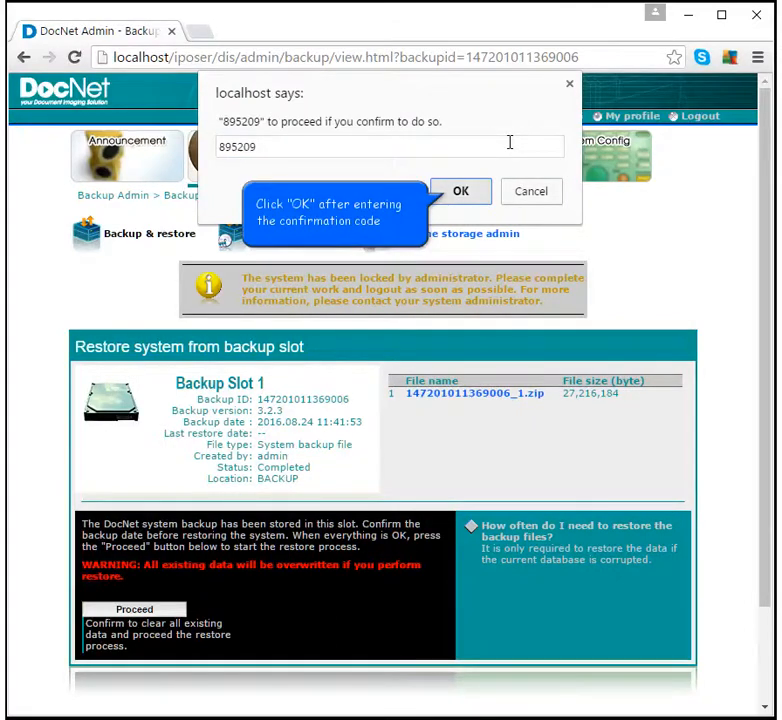
left_click(460, 189)
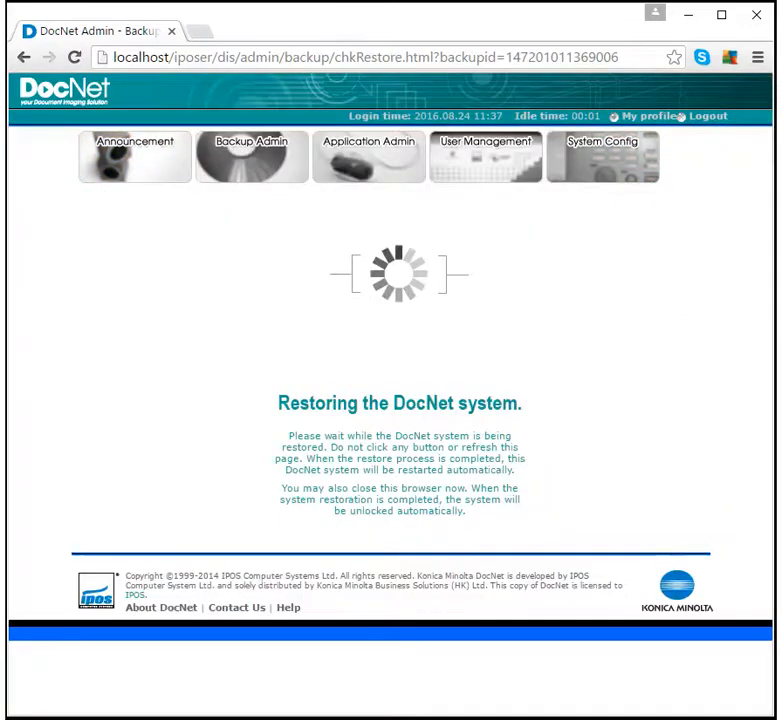